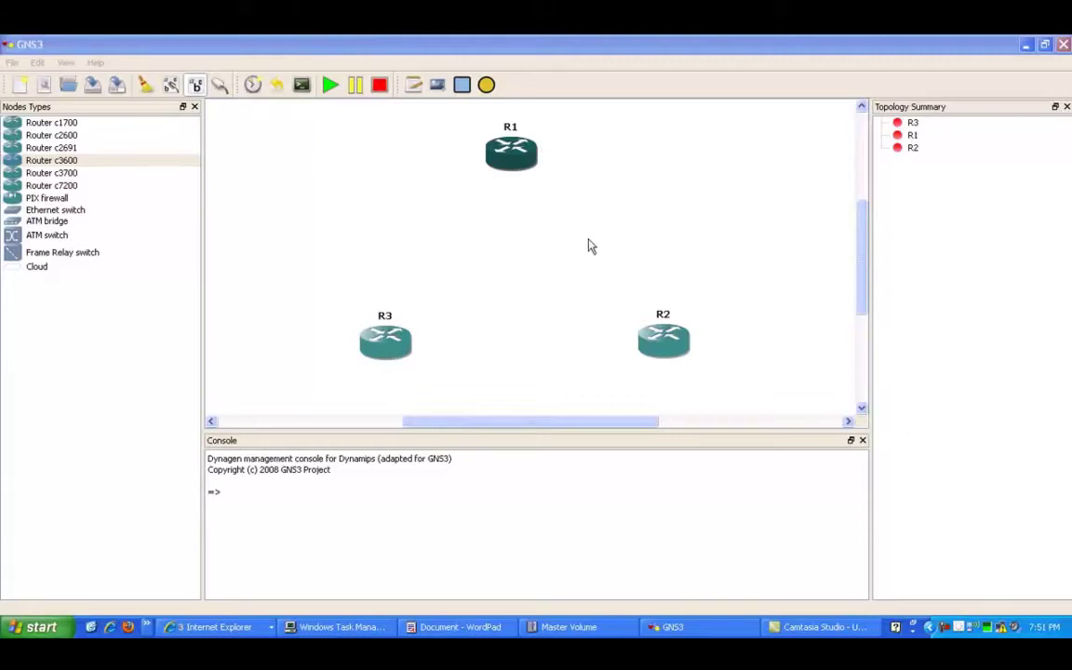
Step: Place a Frame Relay switch, FR0, on the canvas between routers R1, R2 and R3
{"action": "left_click", "coordinate": [411, 238]}
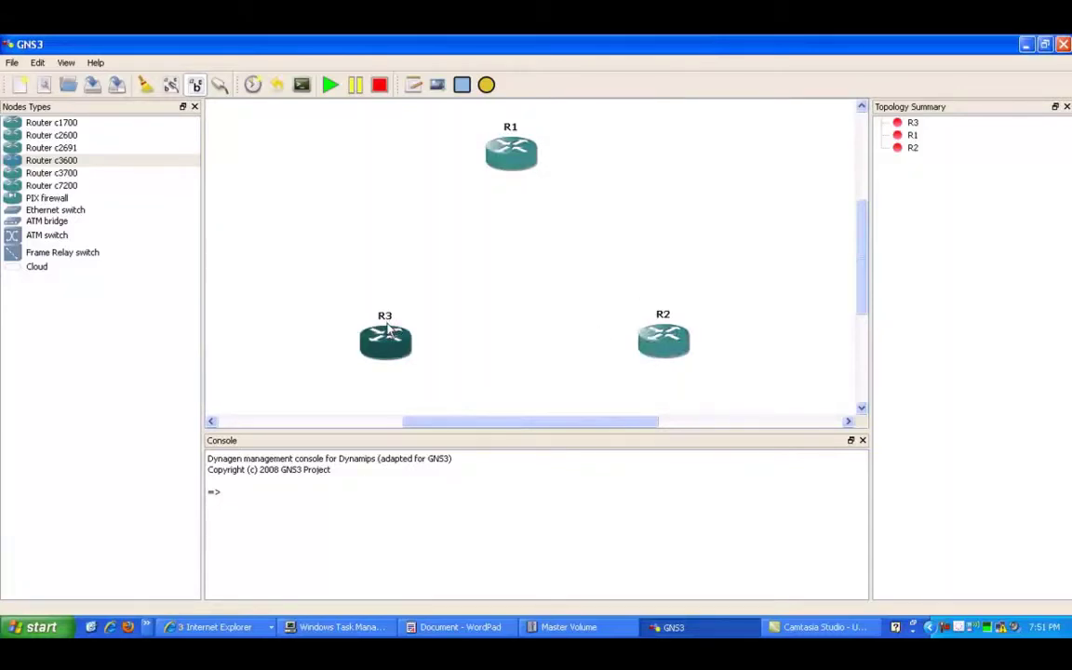
{"action": "left_click", "coordinate": [67, 255]}
{"action": "left_click_drag", "start_coordinate": [67, 255], "coordinate": [525, 276]}
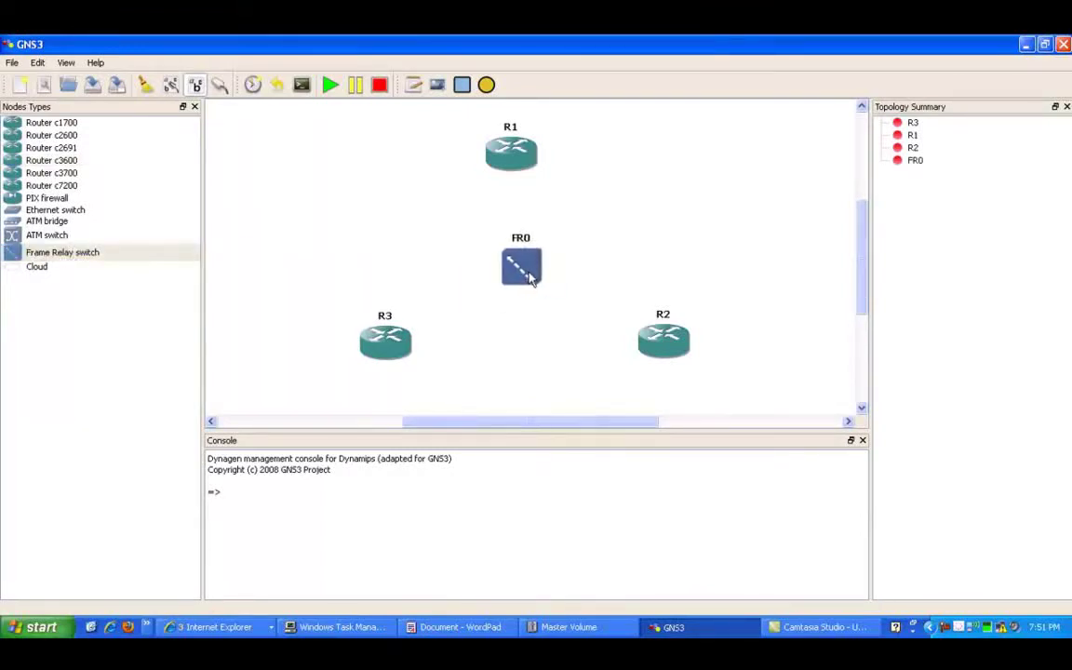
{"action": "right_click", "coordinate": [522, 277]}
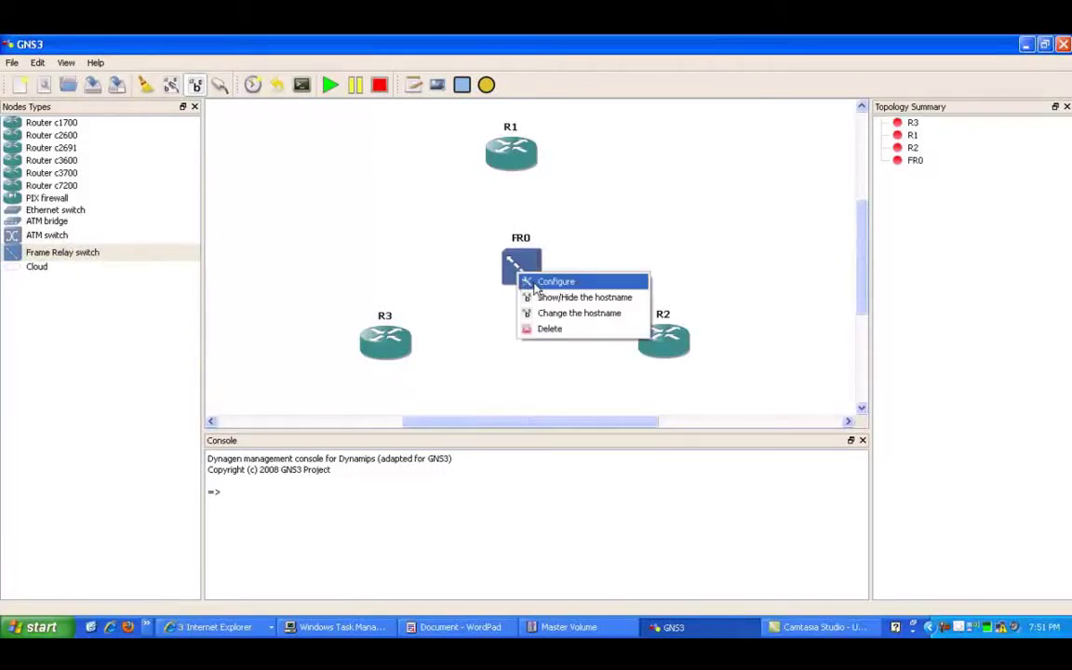
Step: In FR0's configuration, add the mapping from port 1 DLCI 102 to port 2 DLCI 201
{"action": "left_click", "coordinate": [535, 283]}
{"action": "left_click", "coordinate": [277, 122]}
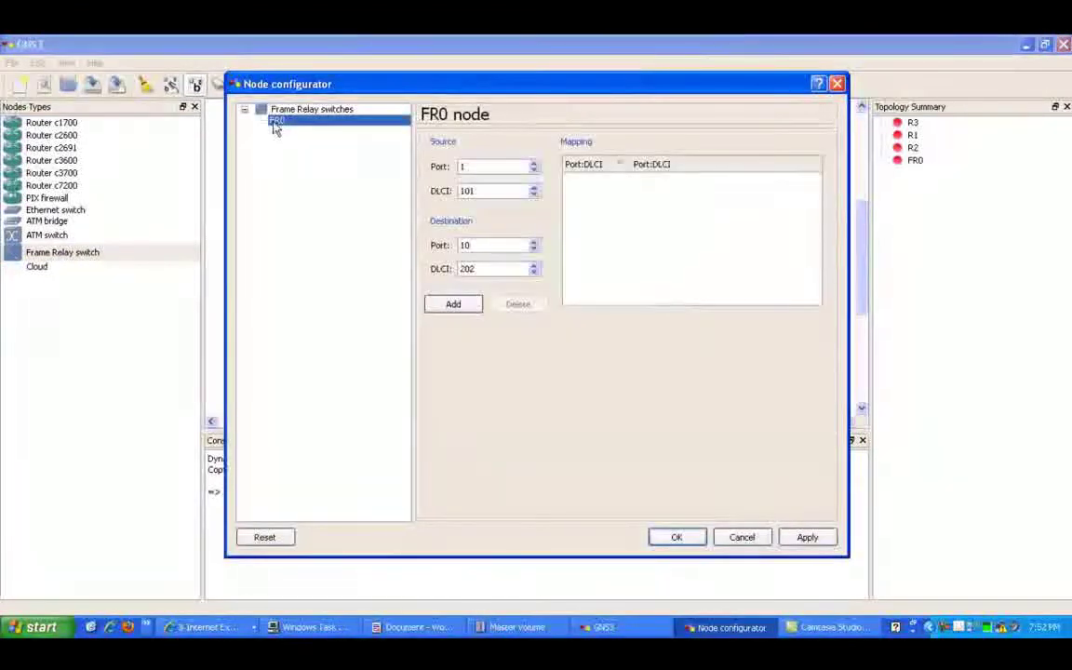
{"action": "left_click_drag", "start_coordinate": [485, 89], "coordinate": [493, 120]}
{"action": "left_click", "coordinate": [481, 221]}
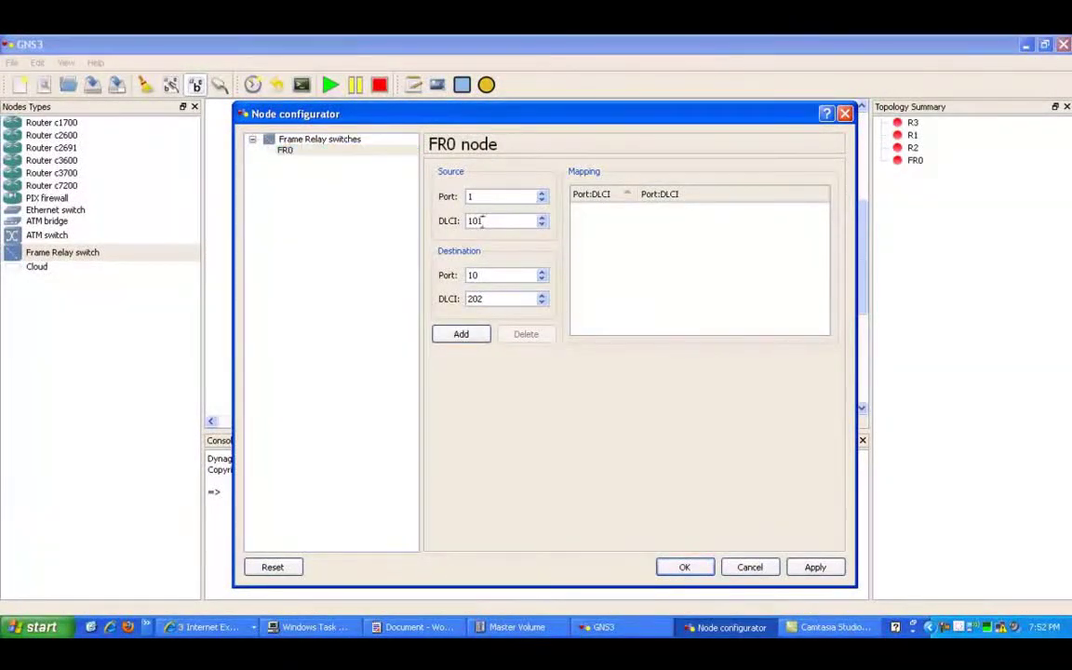
{"action": "type", "text": "2"}
{"action": "double_click", "coordinate": [472, 275]}
{"action": "type", "text": "2"}
{"action": "double_click", "coordinate": [486, 298]}
{"action": "type", "text": "201"}
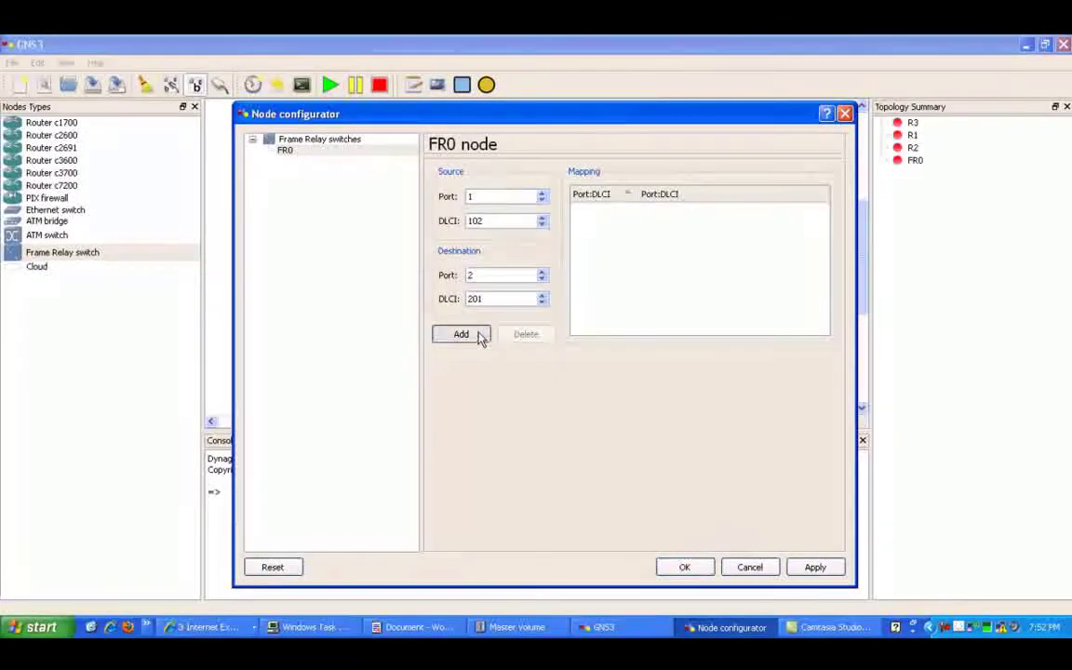
{"action": "left_click", "coordinate": [481, 337]}
Step: Add the second mapping from port 1 DLCI 103 to port 3 DLCI 301
{"action": "double_click", "coordinate": [507, 196]}
{"action": "type", "text": "1"}
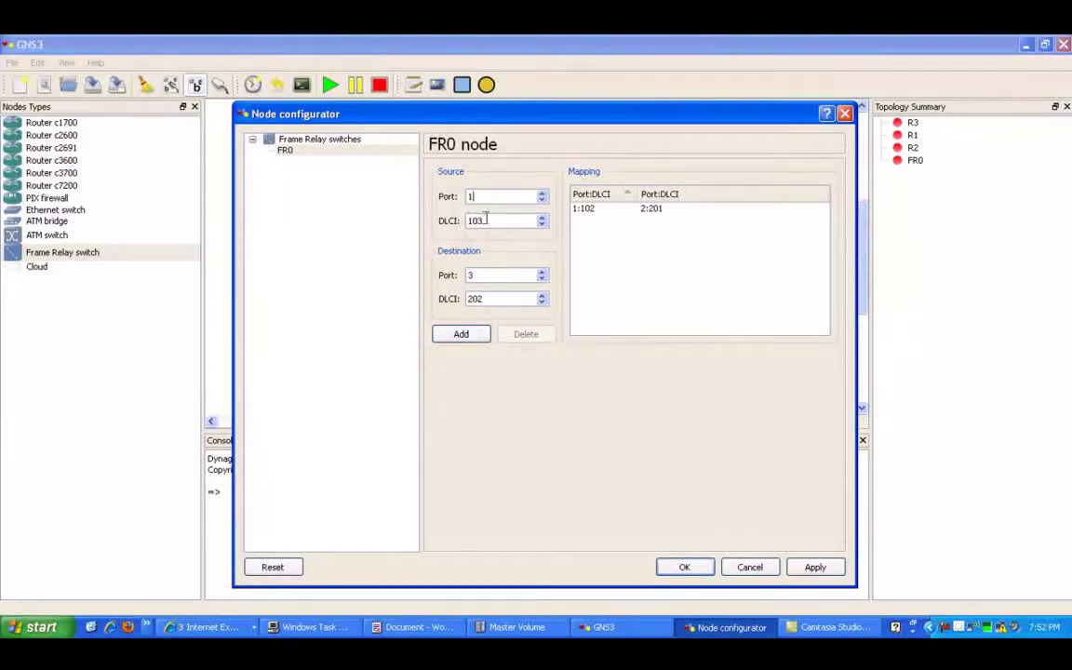
{"action": "double_click", "coordinate": [484, 220]}
{"action": "double_click", "coordinate": [469, 276]}
{"action": "left_click_drag", "start_coordinate": [493, 299], "coordinate": [456, 307]}
{"action": "type", "text": "30"}
{"action": "left_click", "coordinate": [460, 333]}
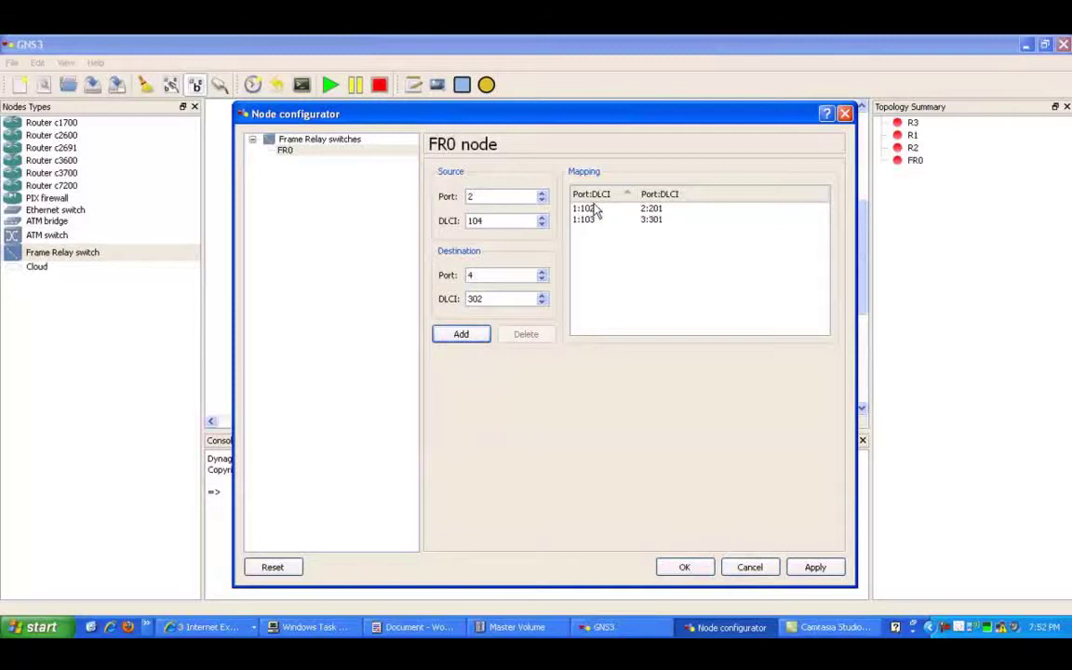
Step: Move the FR0 configurator aside to check the routers, then save the mappings with OK
{"action": "left_click_drag", "start_coordinate": [603, 126], "coordinate": [630, 218]}
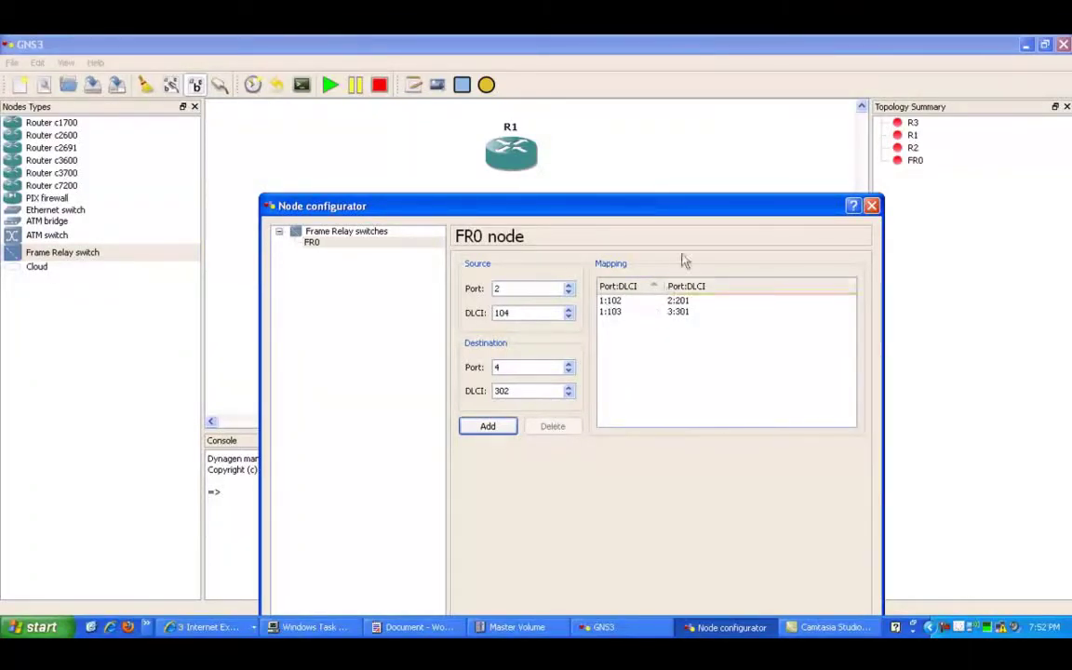
{"action": "left_click_drag", "start_coordinate": [693, 207], "coordinate": [401, 373]}
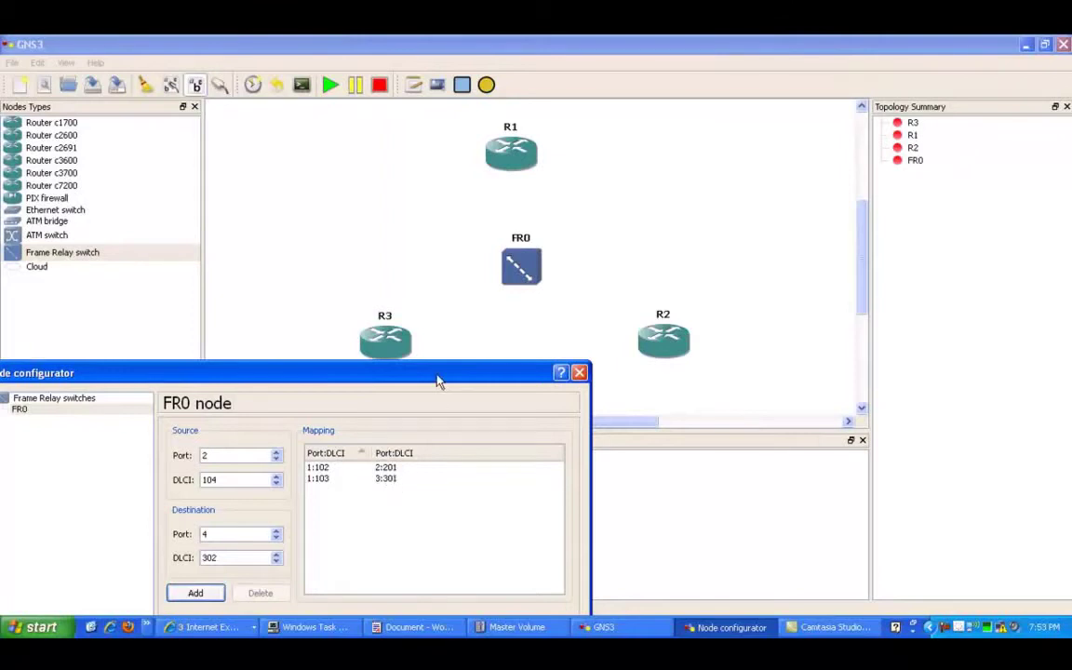
{"action": "left_click_drag", "start_coordinate": [437, 378], "coordinate": [614, 94]}
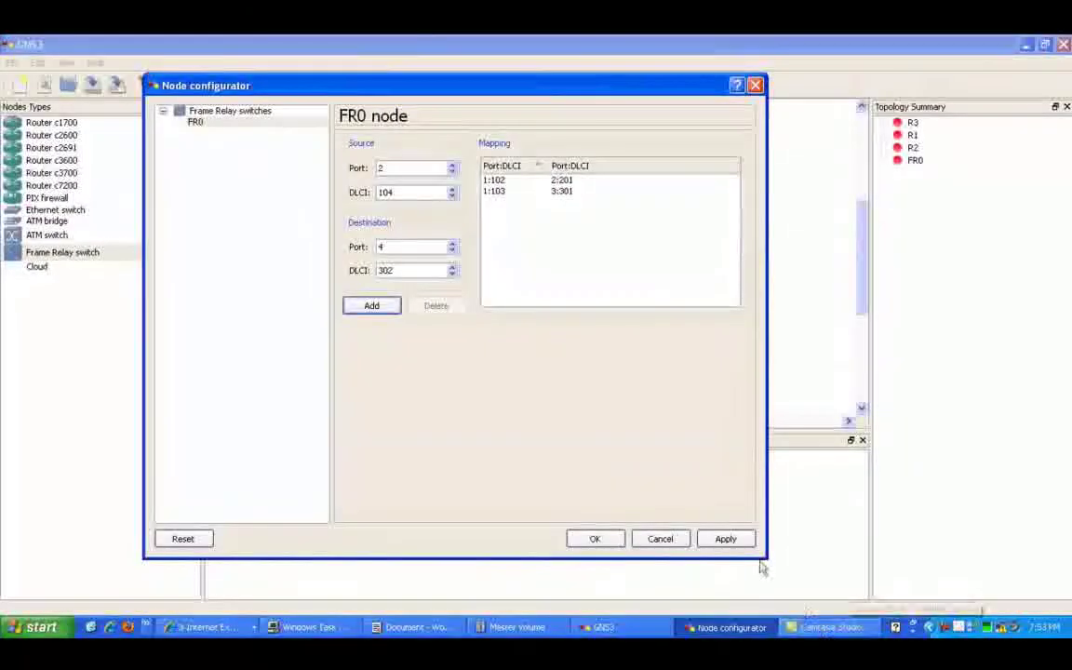
{"action": "left_click", "coordinate": [600, 539]}
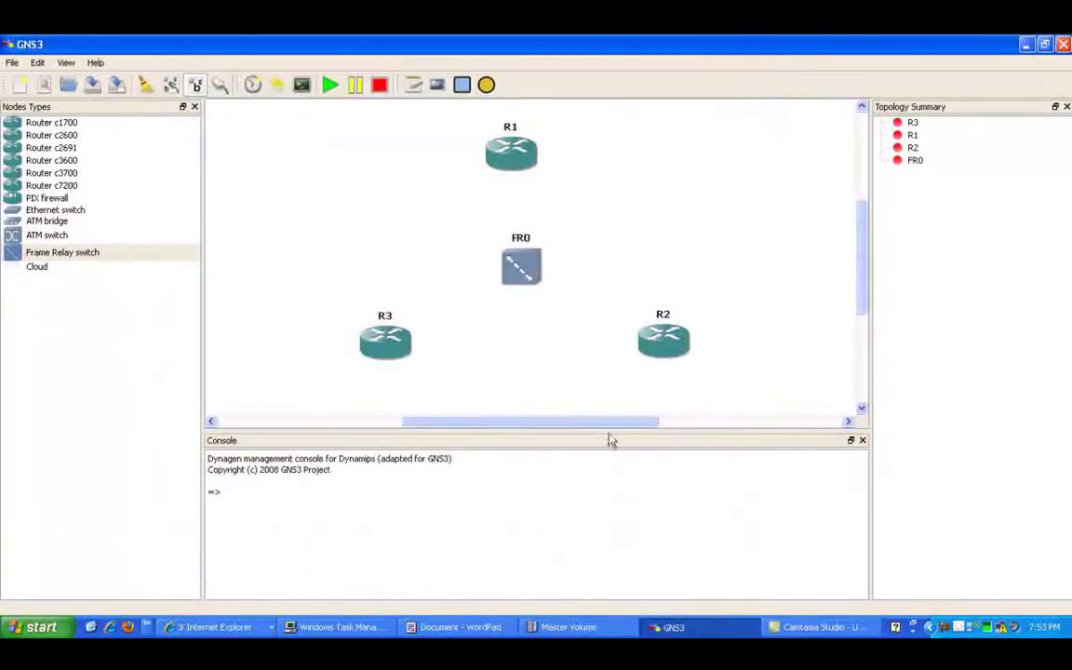
Step: Connect R1, R2 and R3 to FR0 ports 1, 2 and 3 with serial links
{"action": "left_click", "coordinate": [220, 85]}
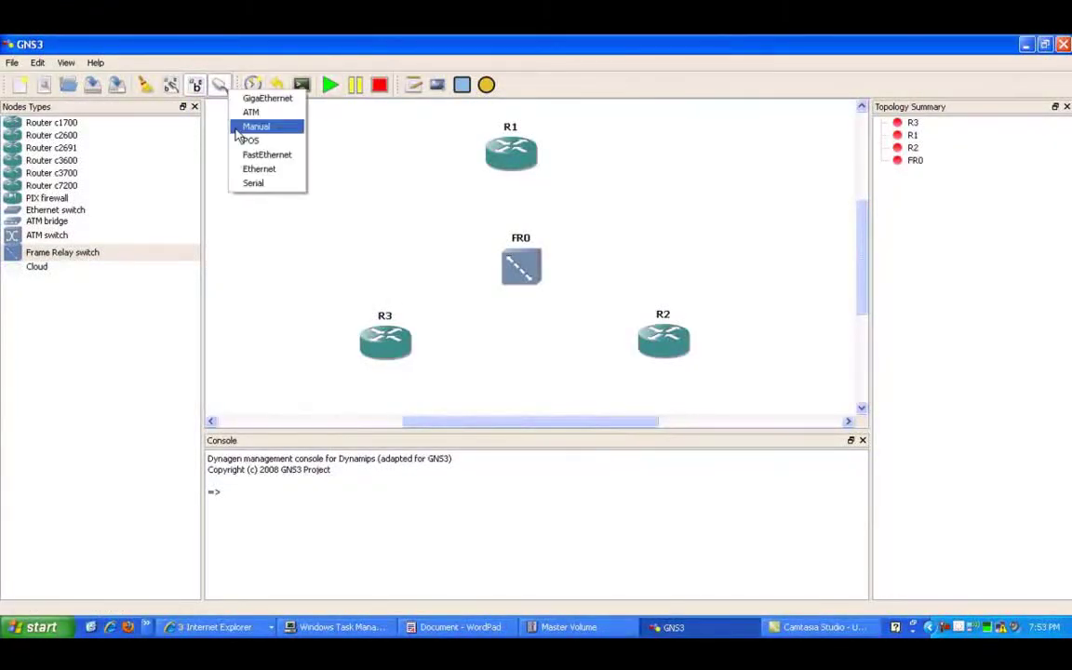
{"action": "left_click", "coordinate": [248, 182]}
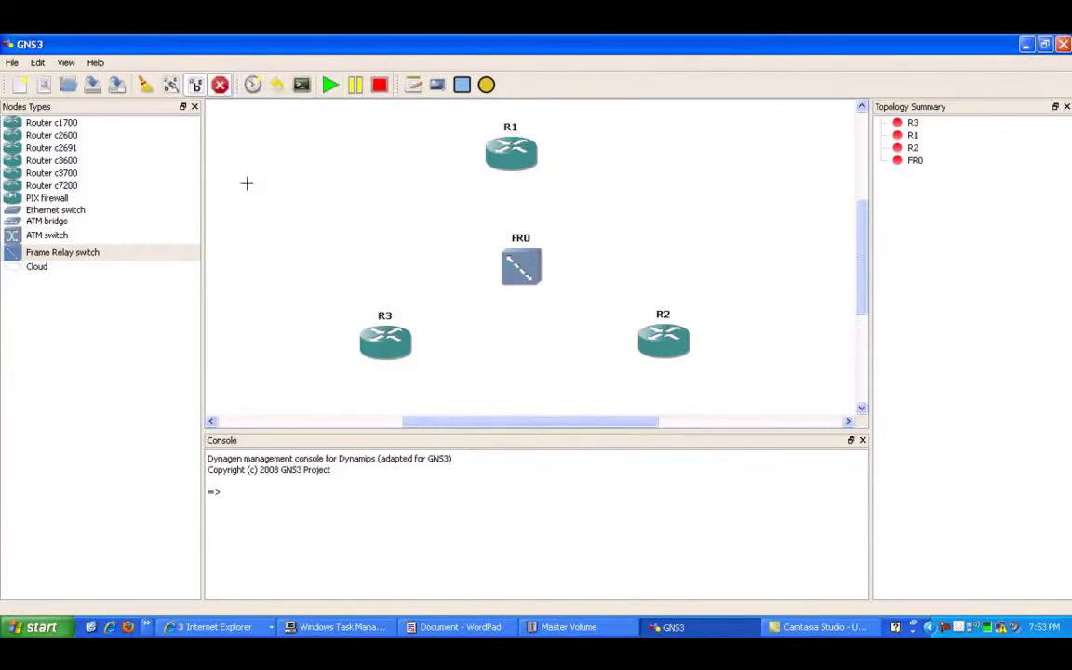
{"action": "left_click", "coordinate": [510, 153]}
{"action": "left_click", "coordinate": [523, 255]}
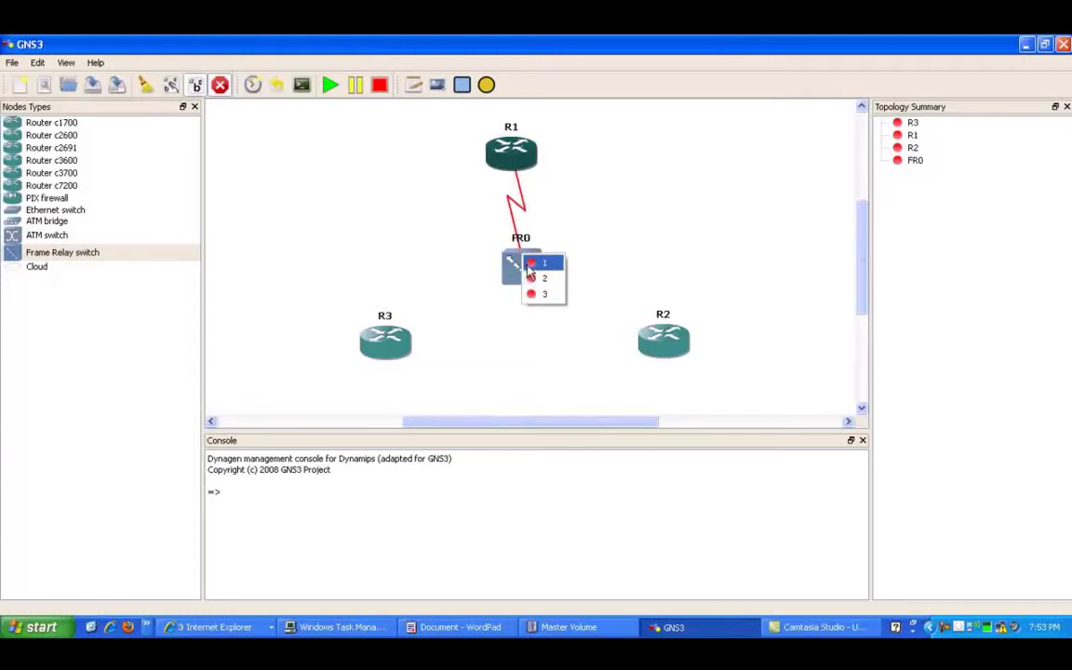
{"action": "left_click", "coordinate": [543, 265]}
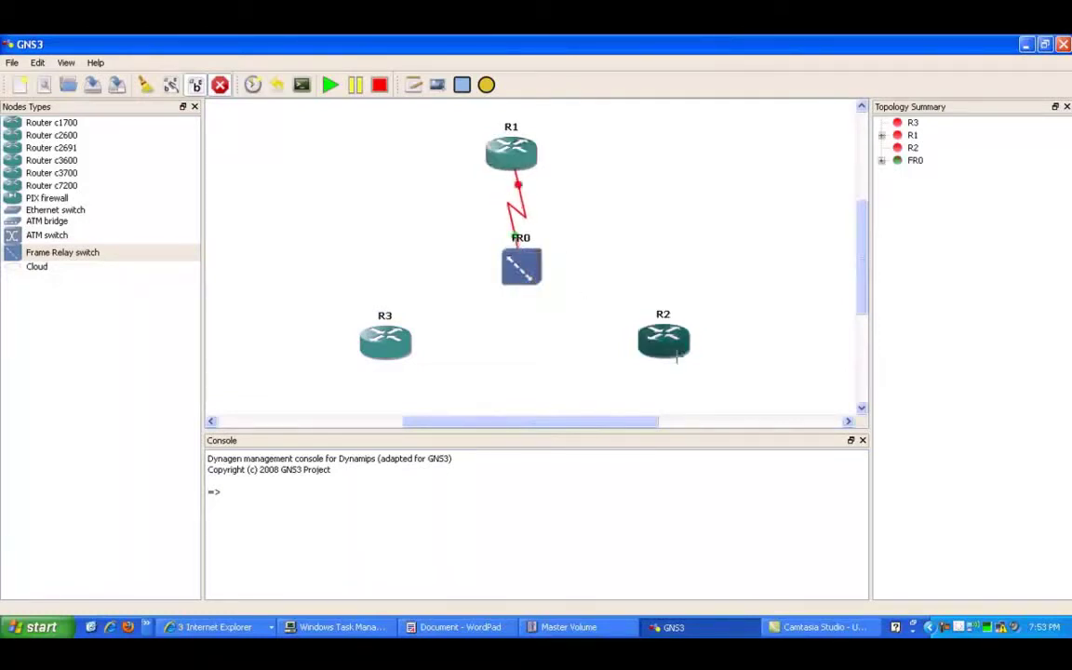
{"action": "left_click", "coordinate": [664, 342]}
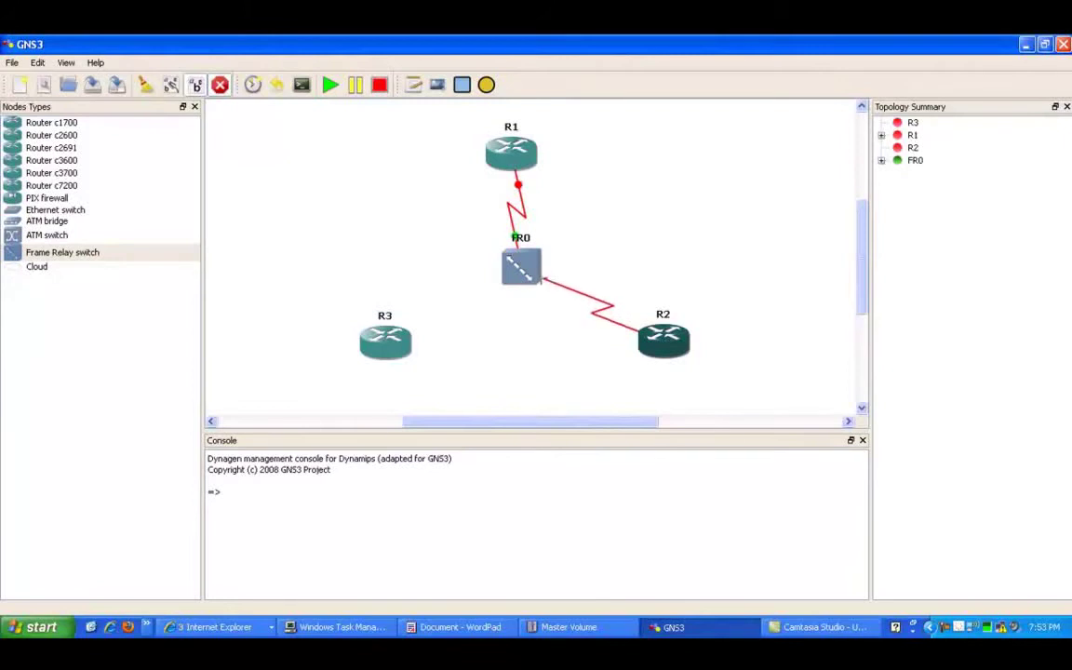
{"action": "left_click", "coordinate": [537, 279]}
{"action": "left_click", "coordinate": [558, 303]}
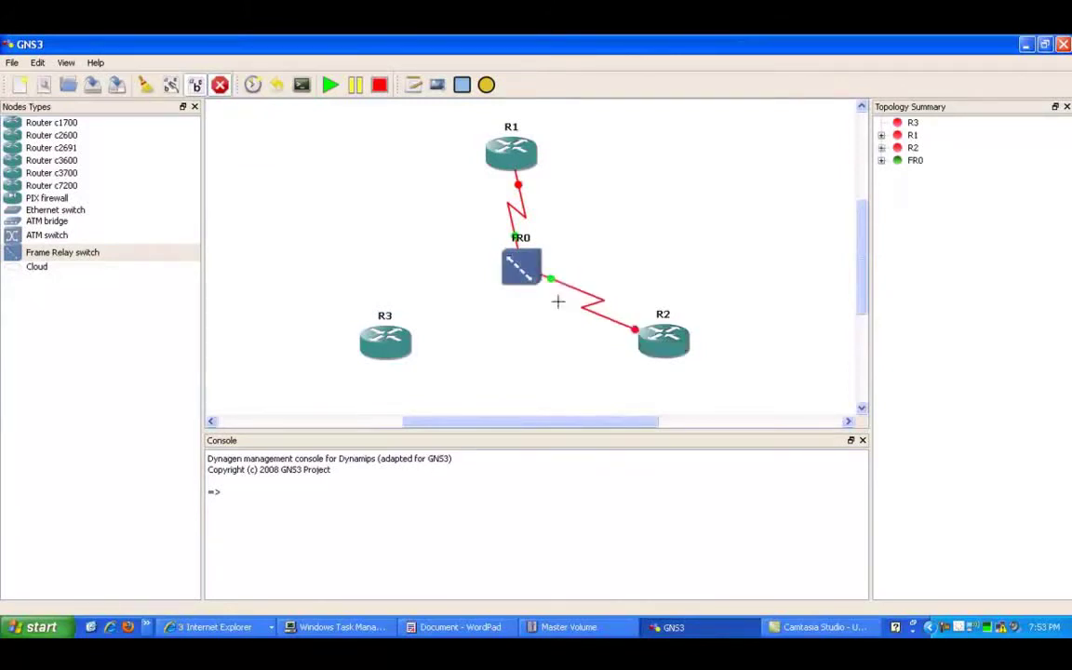
{"action": "left_click", "coordinate": [414, 337]}
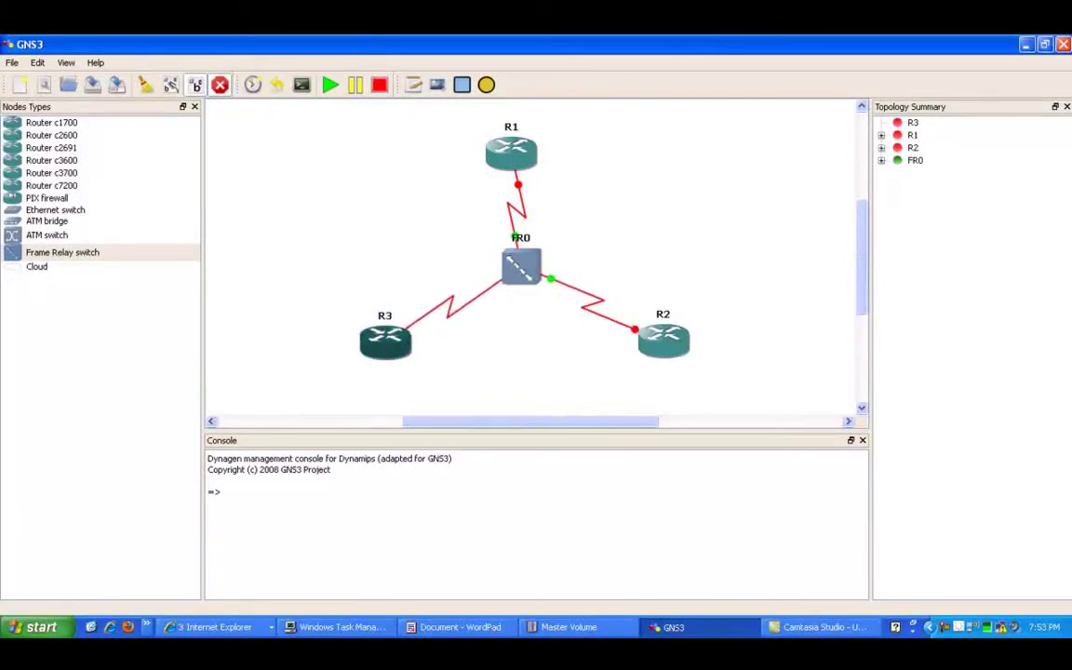
{"action": "left_click", "coordinate": [517, 274]}
{"action": "left_click", "coordinate": [527, 312]}
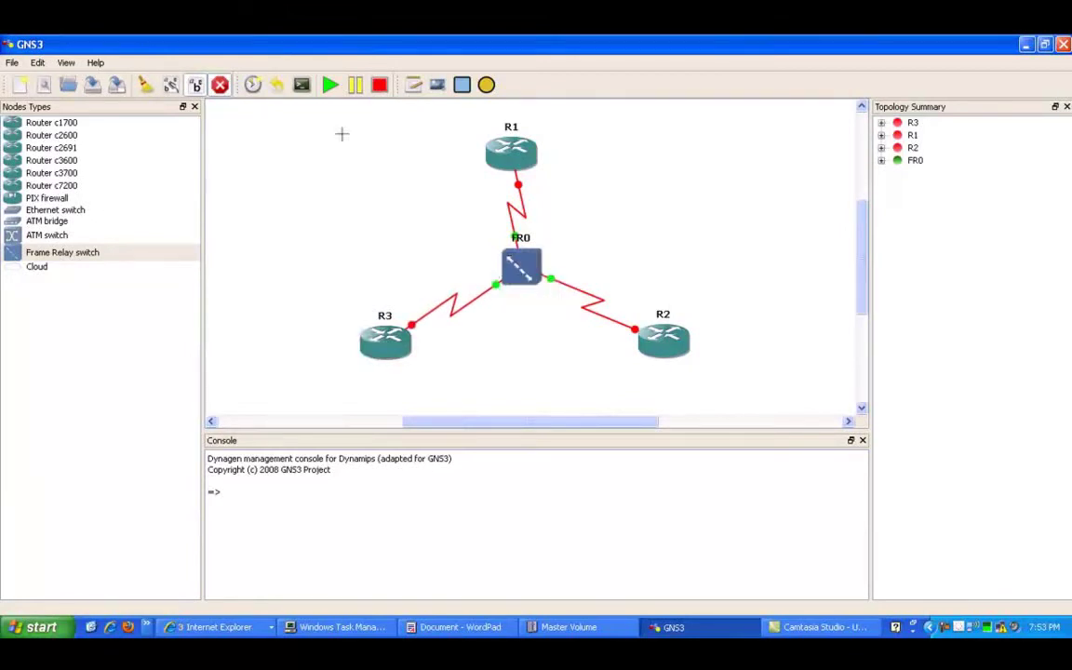
{"action": "left_click", "coordinate": [220, 86]}
Step: Start router R1 from its context menu
{"action": "right_click", "coordinate": [513, 162]}
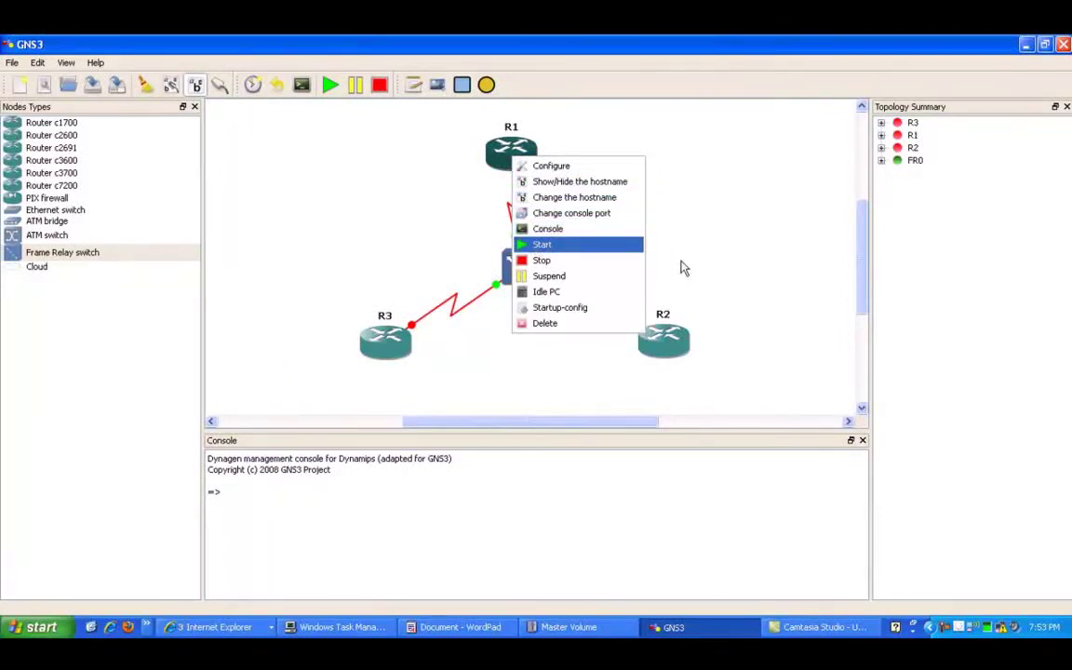
{"action": "key", "text": "Return"}
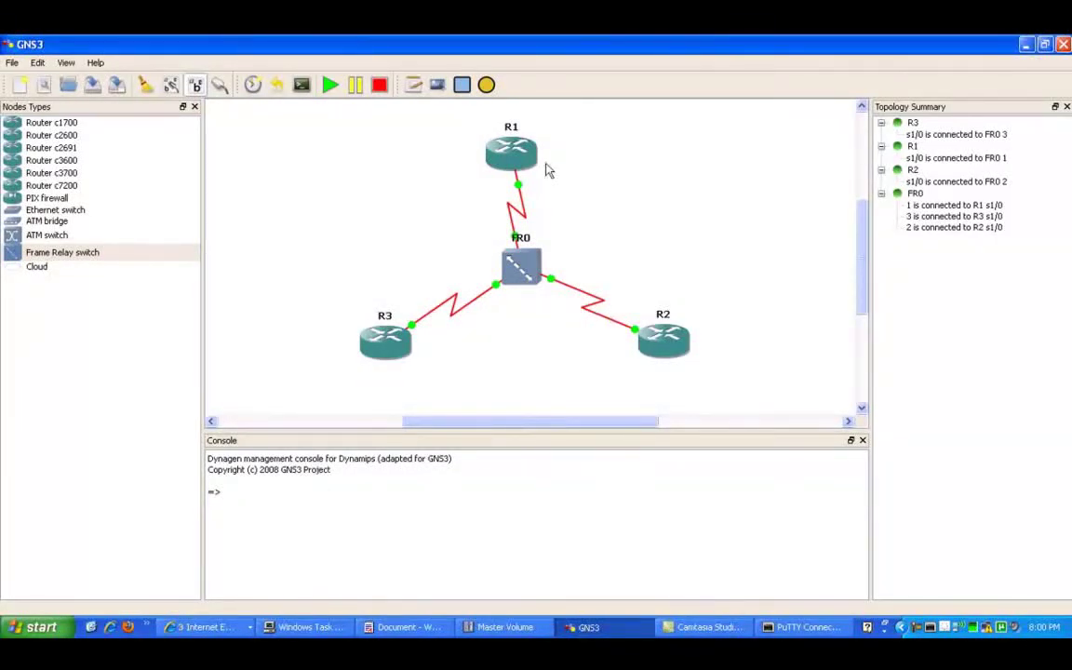
Step: Add DLCI notes 103 and 102 on either side of R1's link
{"action": "left_click", "coordinate": [415, 85]}
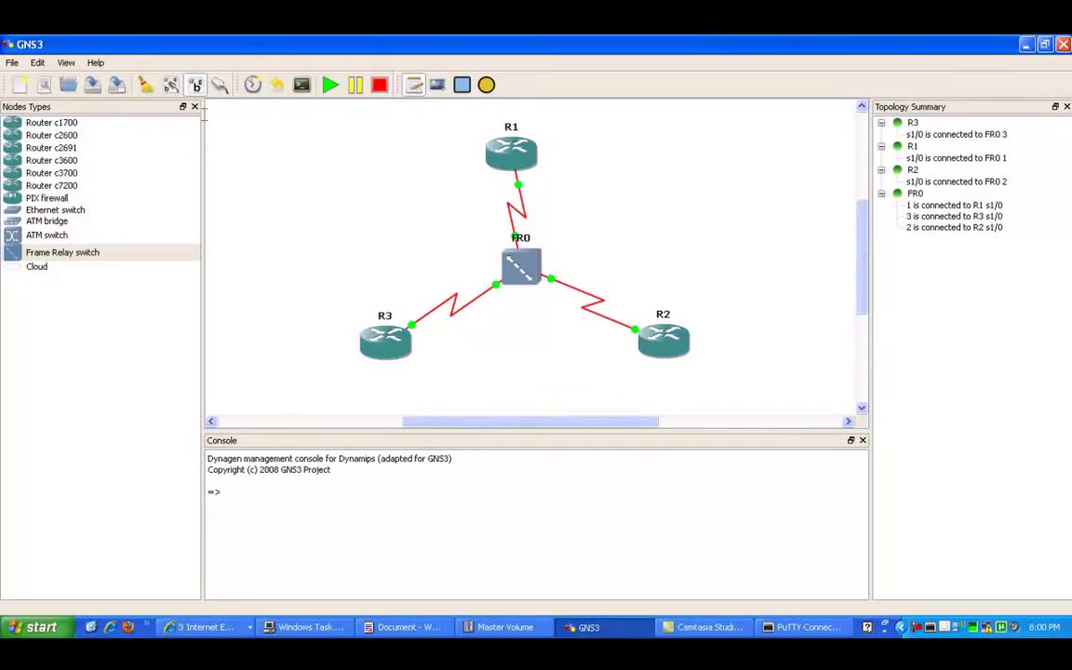
{"action": "left_click", "coordinate": [463, 190]}
{"action": "type", "text": "103"}
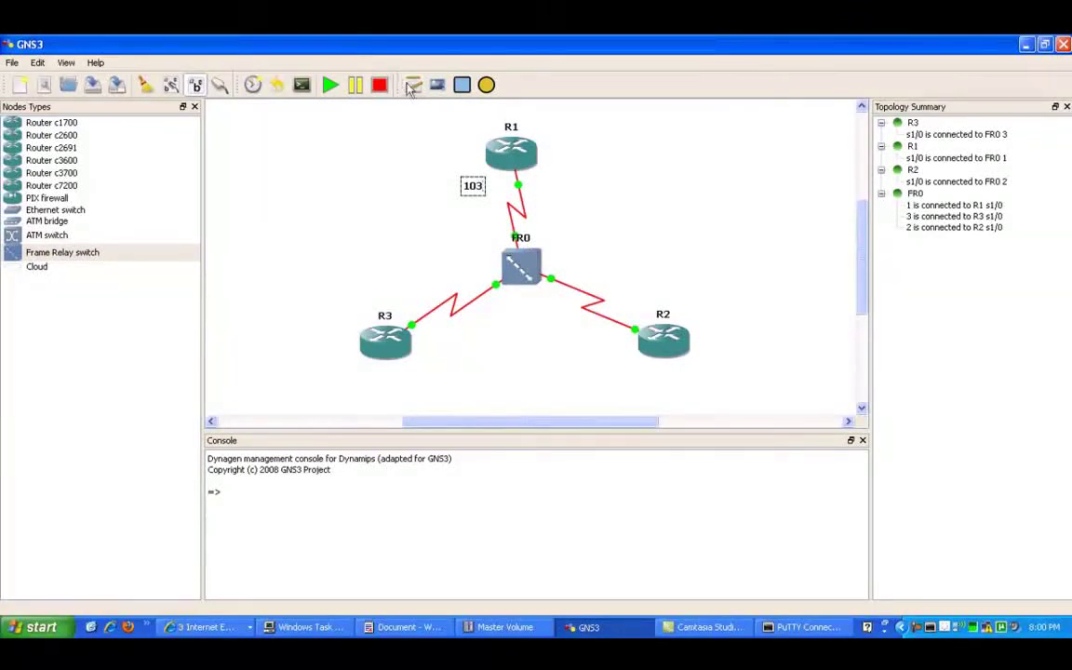
{"action": "left_click", "coordinate": [536, 186]}
{"action": "type", "text": "102"}
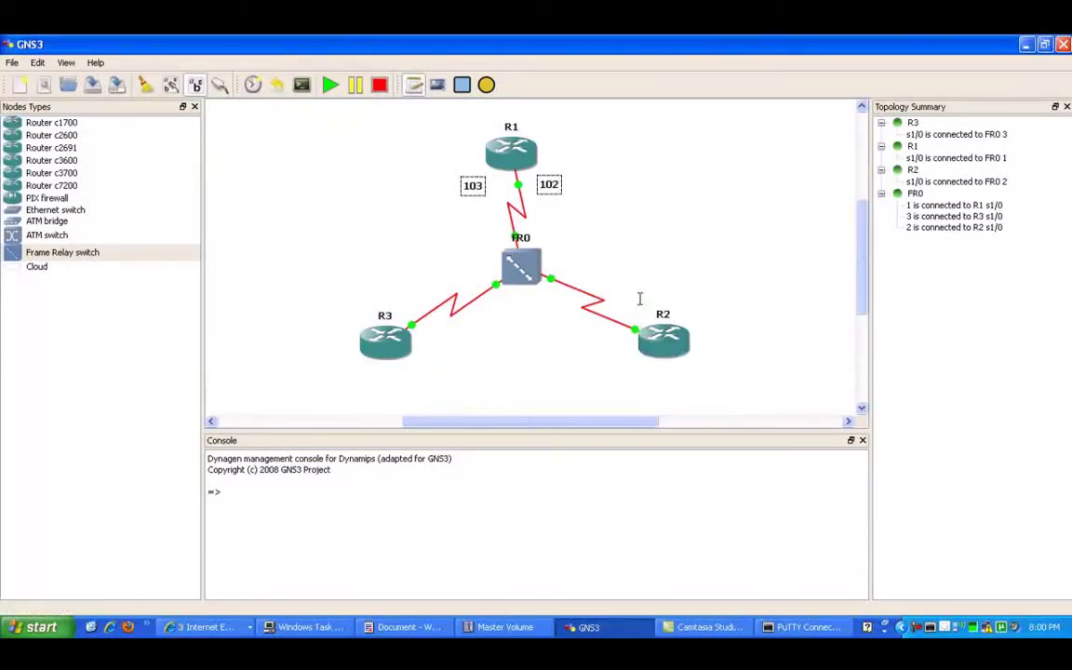
{"action": "type", "text": "201"}
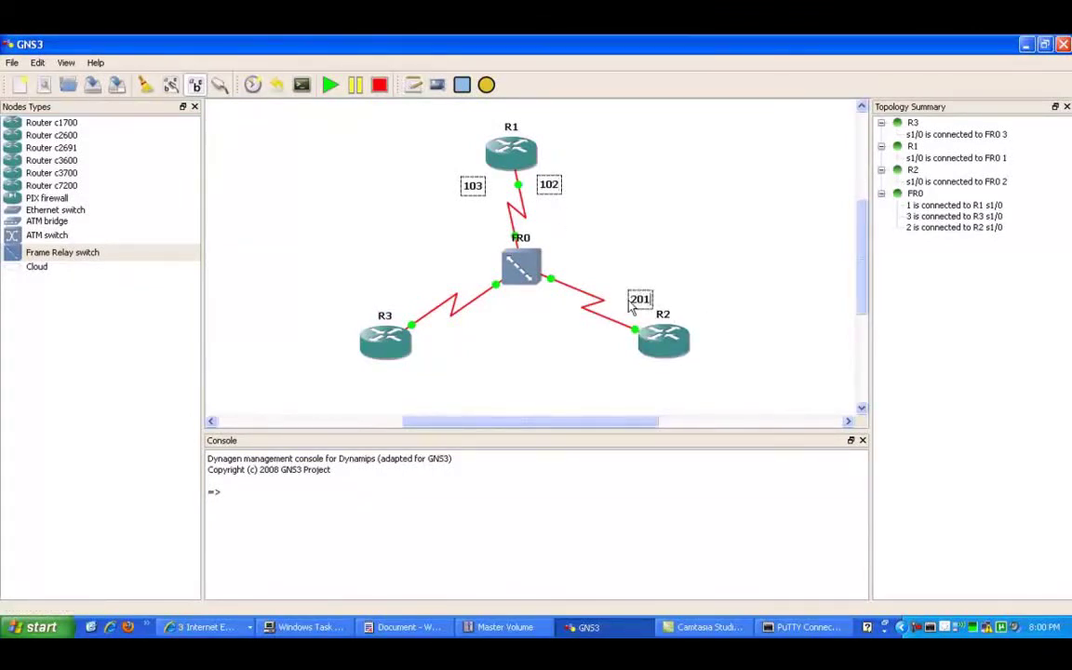
Step: Add a DLCI 301 note beside R3's link, correcting a mistyped 201
{"action": "left_click", "coordinate": [414, 85]}
{"action": "left_click", "coordinate": [386, 291]}
{"action": "type", "text": "201"}
{"action": "key", "text": "BackSpace"}
{"action": "key", "text": "BackSpace"}
{"action": "key", "text": "BackSpace"}
{"action": "type", "text": "301"}
{"action": "left_click", "coordinate": [410, 266]}
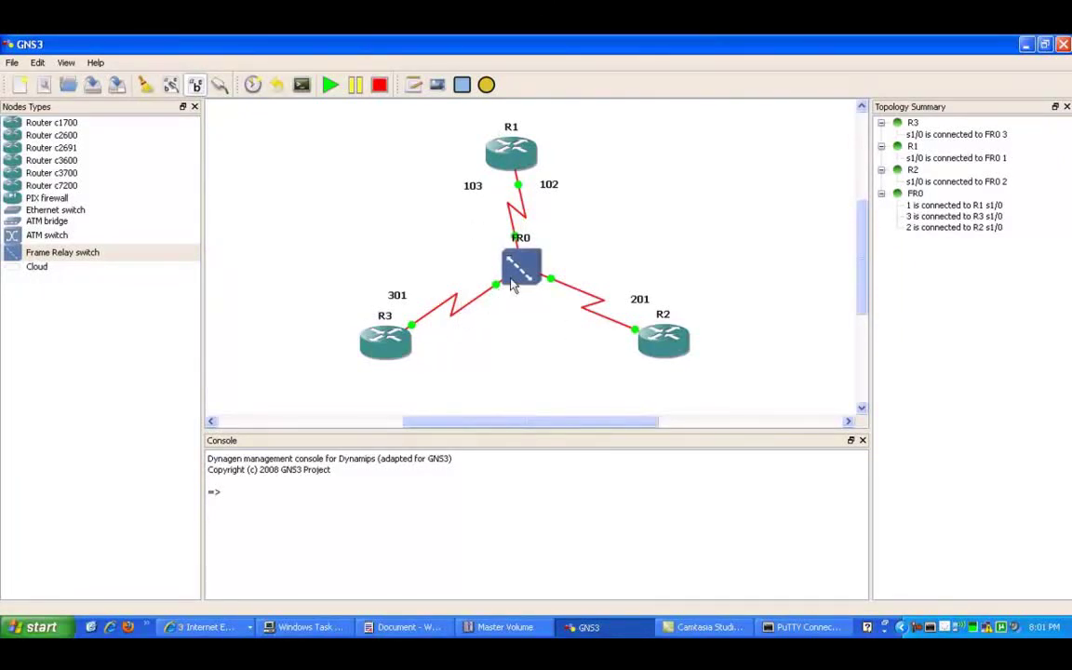
{"action": "mouse_move", "coordinate": [512, 285]}
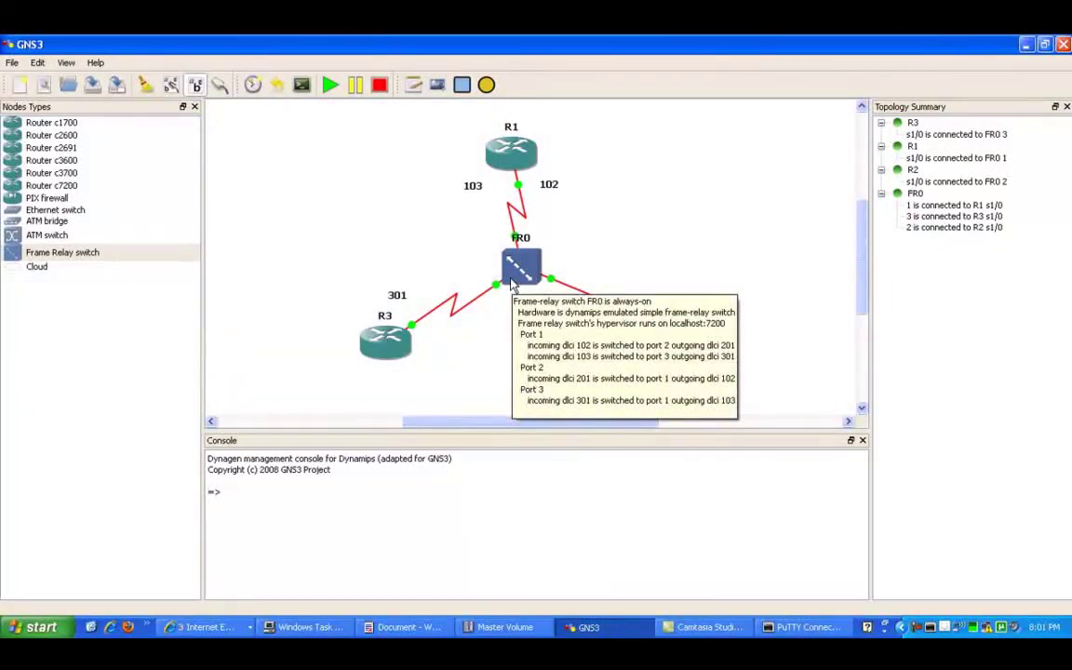
{"action": "left_click", "coordinate": [412, 85]}
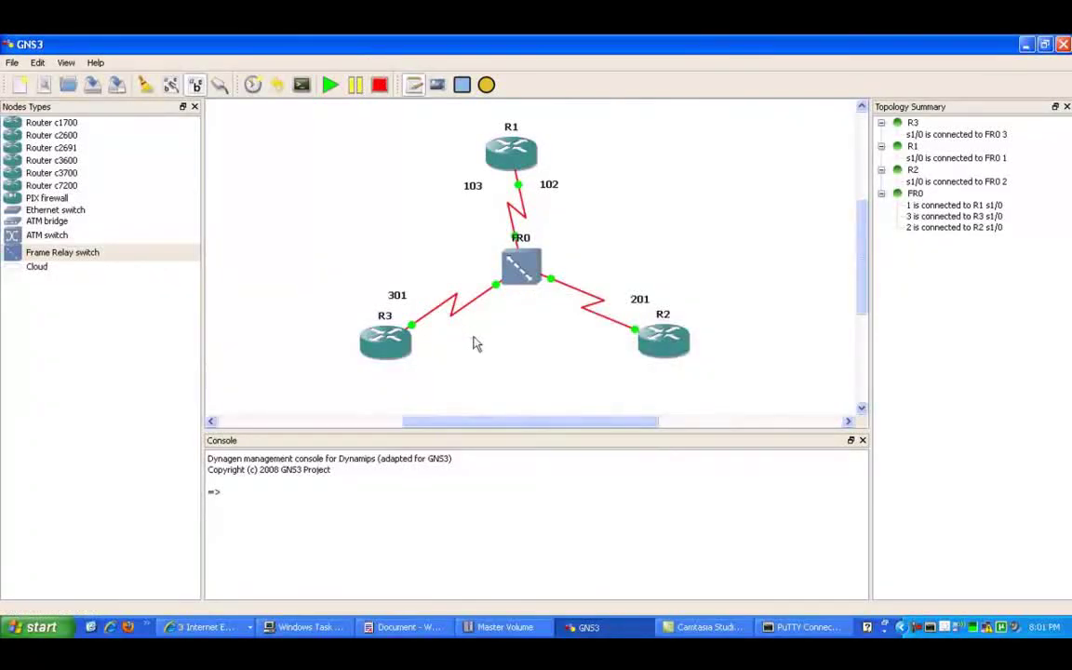